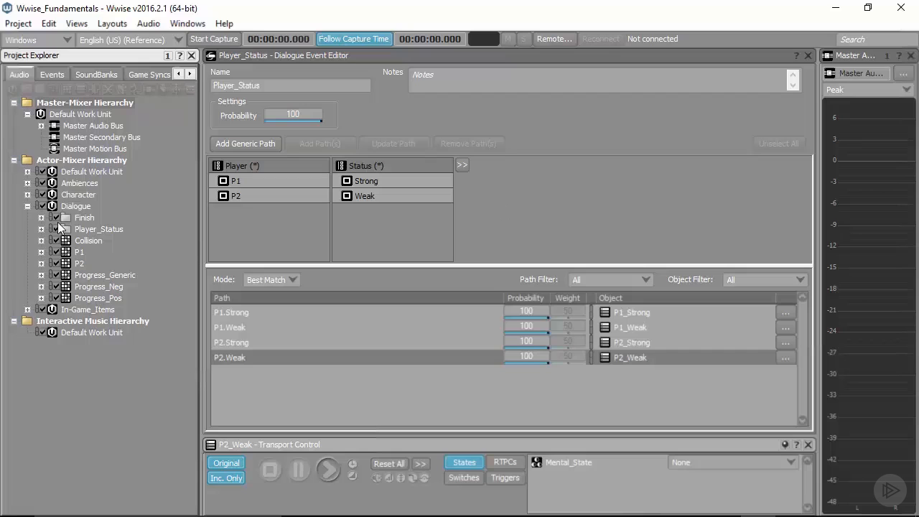
- Import the four WAV files from the MultStates_OneSoundVoice folder into the Dialogue work unit as Sound Voice objects
click(67, 205)
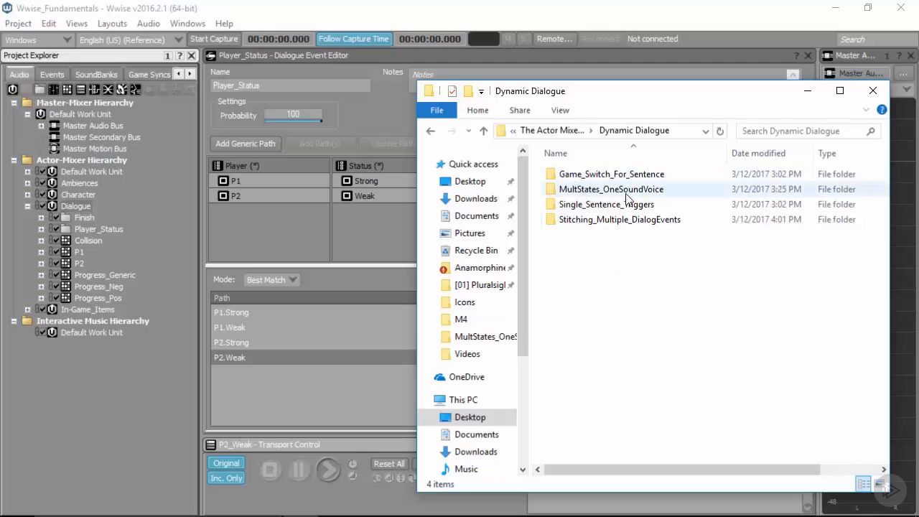
double_click(586, 197)
drag(615, 269, 72, 206)
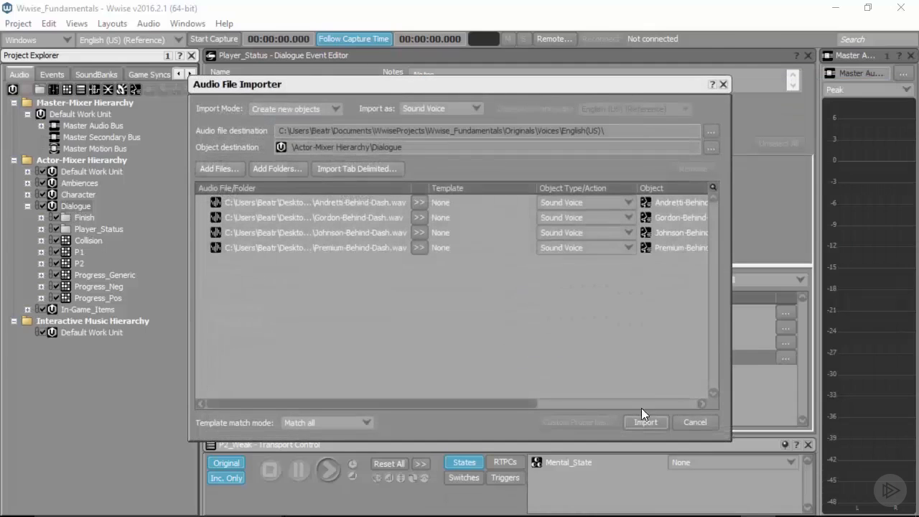
click(640, 417)
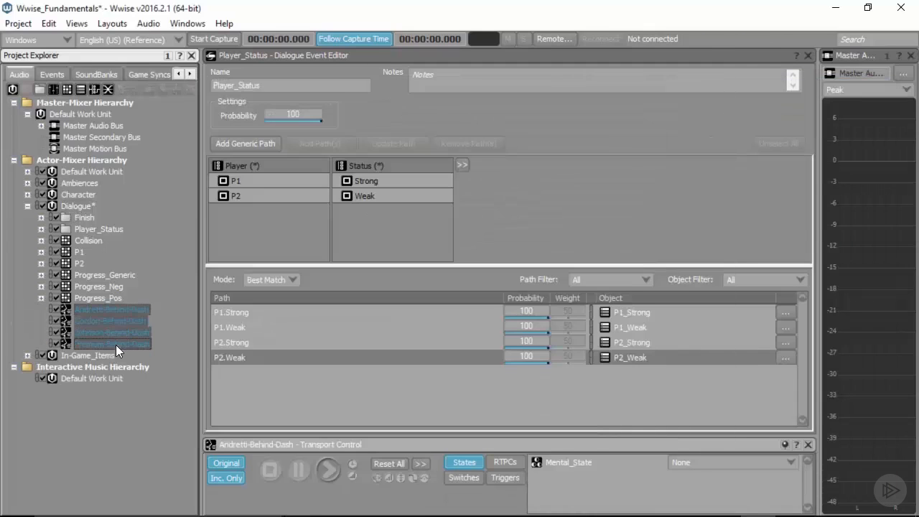
- Group the imported voice objects inside a new virtual folder named Premium_NPC
click(40, 88)
text(Premi)
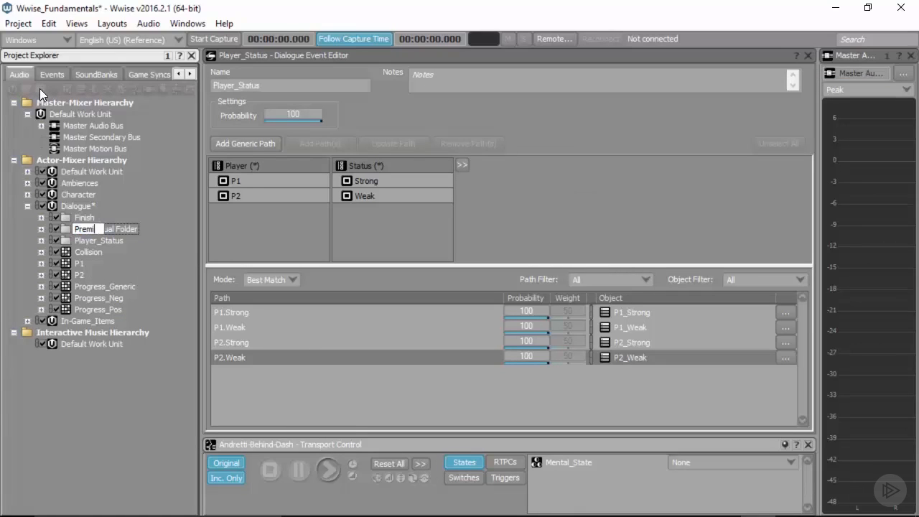
text(um_NPC)
key(Return)
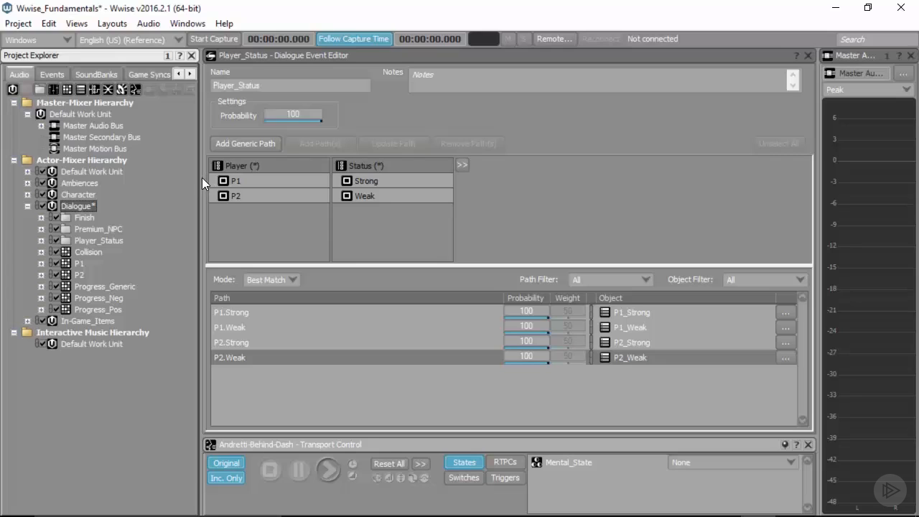
- Expand the Premium_NPC folder and audition the Andretti, Gordon, Johnson and Premium Behind-Dash voice lines
click(93, 230)
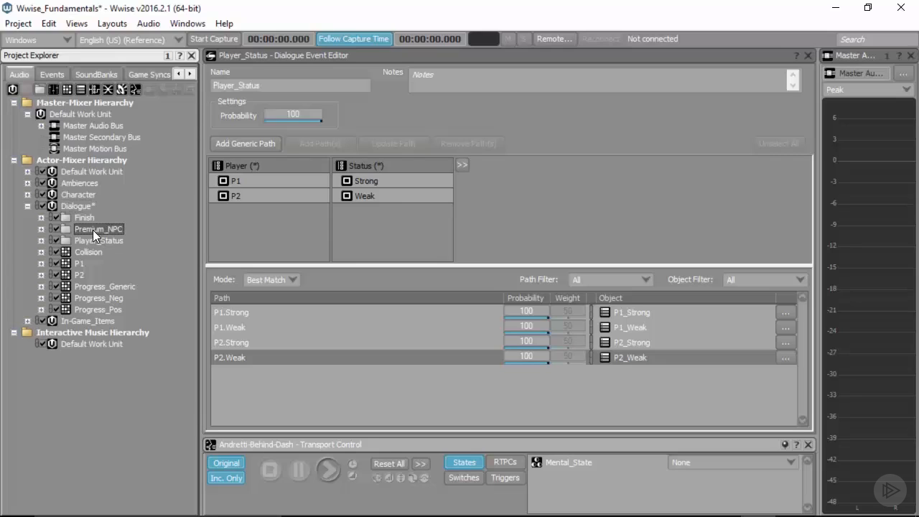
click(40, 228)
click(137, 239)
key(space)
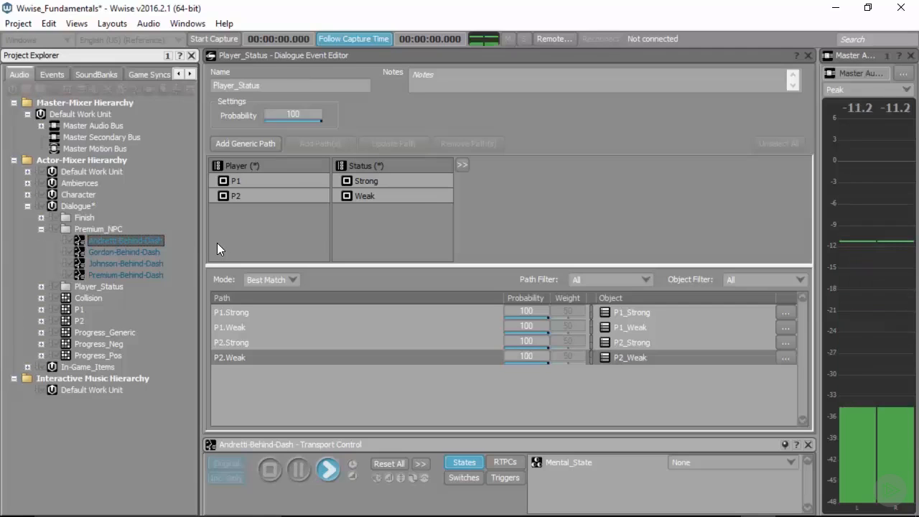
click(141, 251)
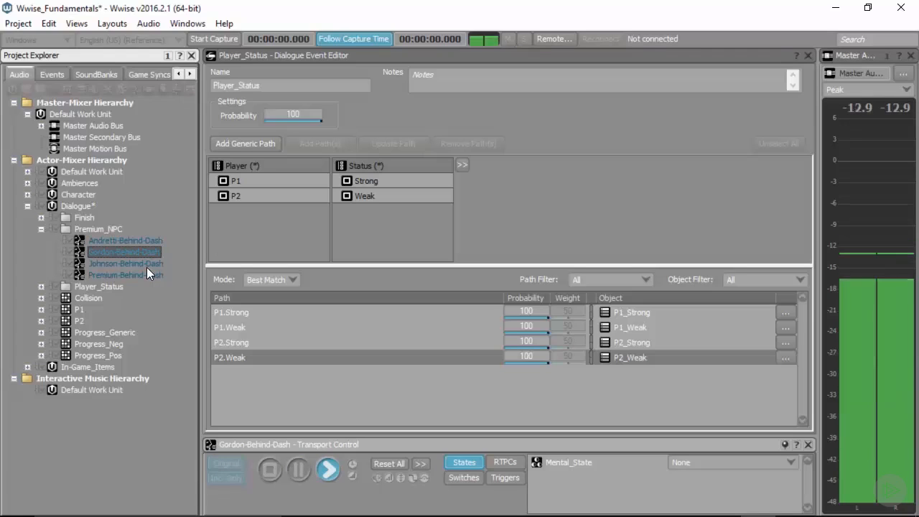
click(146, 267)
key(space)
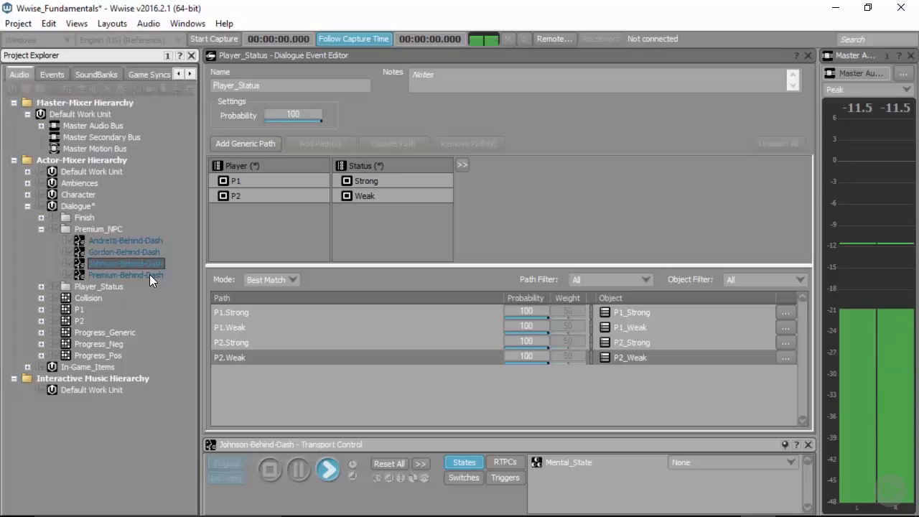
click(149, 275)
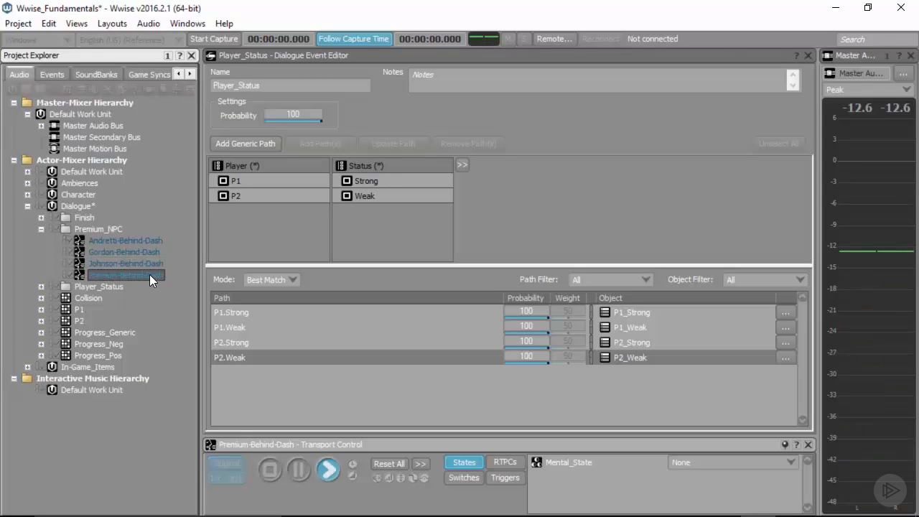
key(space)
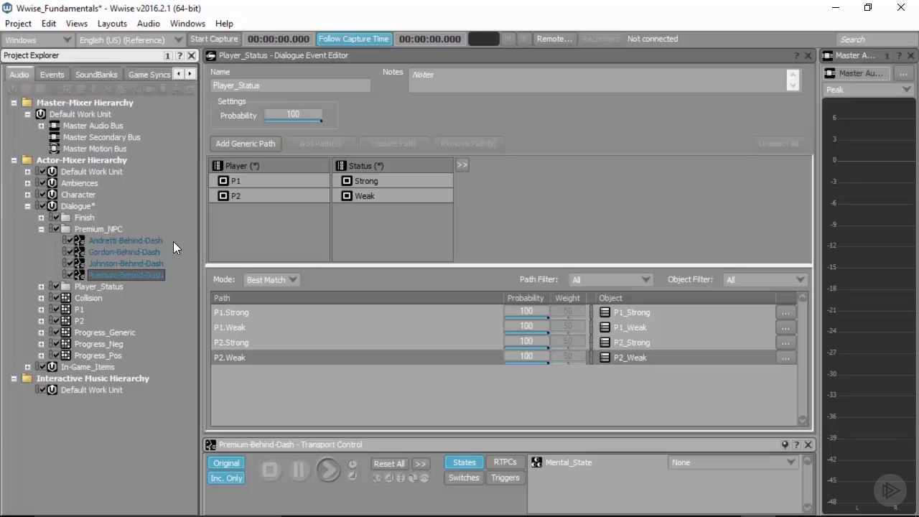
- Create a switch group named NPC in the Default Work Unit under Switches in the game syncs
click(126, 73)
click(41, 160)
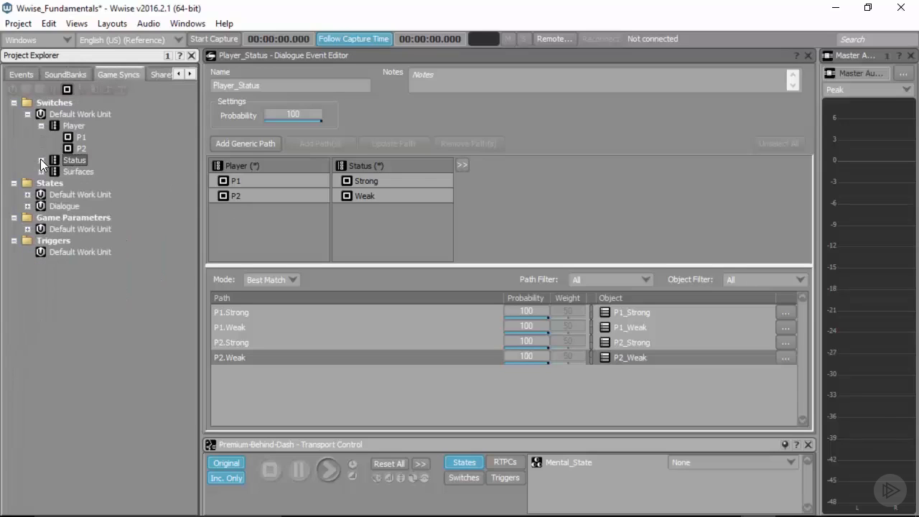
click(41, 126)
click(82, 113)
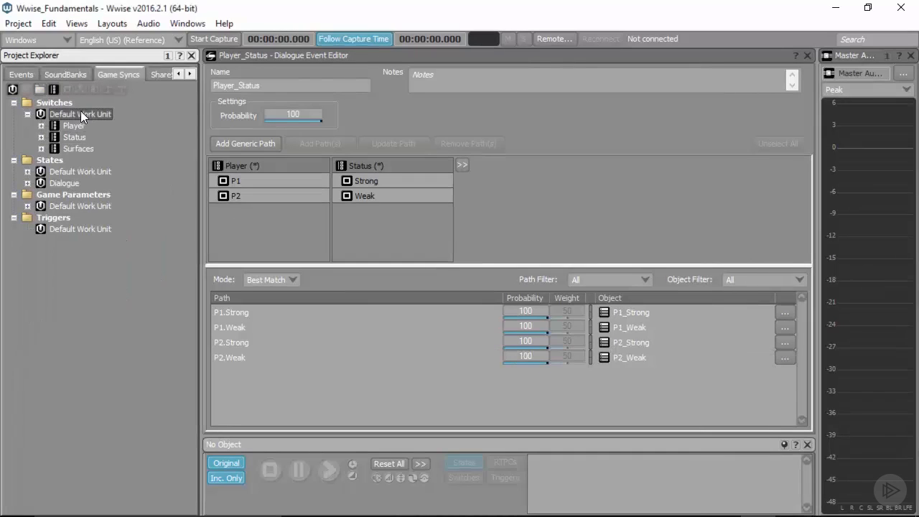
click(54, 90)
text(NPC)
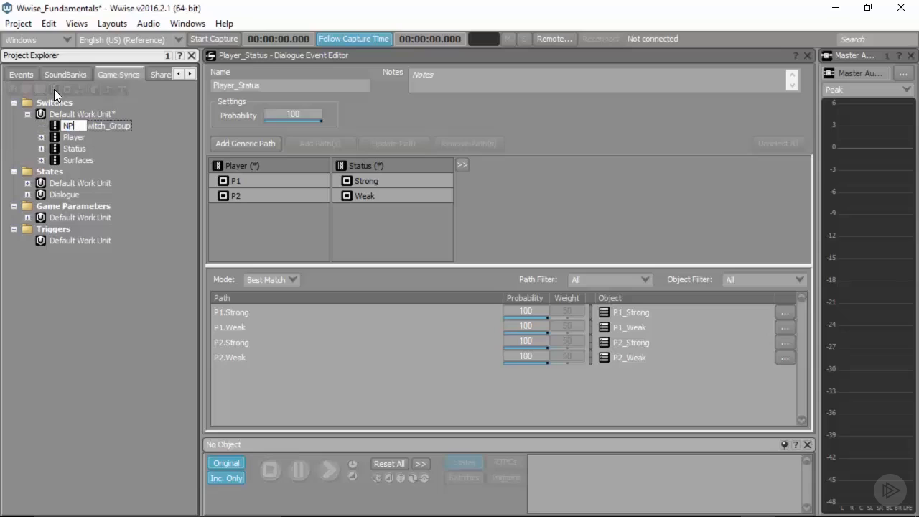
click(76, 113)
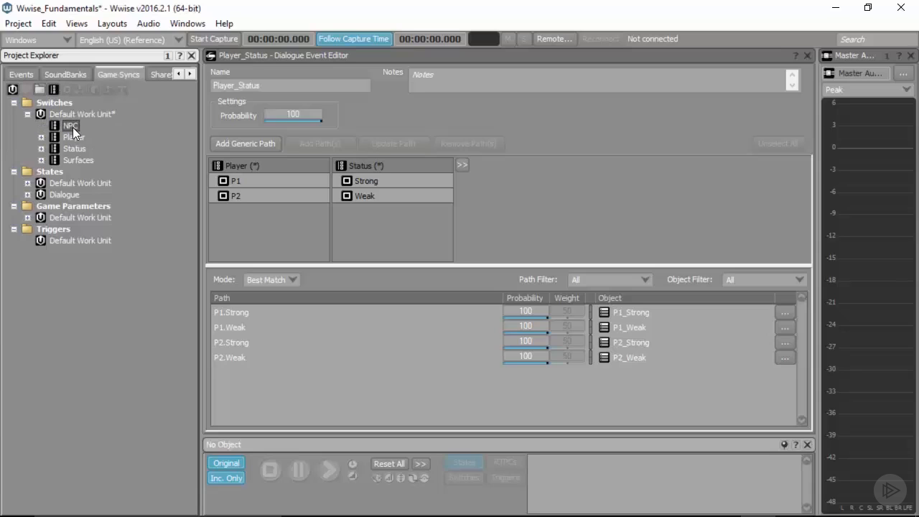
- Add the switches Andretti, Johnson and Gordon to the NPC switch group
click(72, 127)
click(66, 87)
text(Andretti)
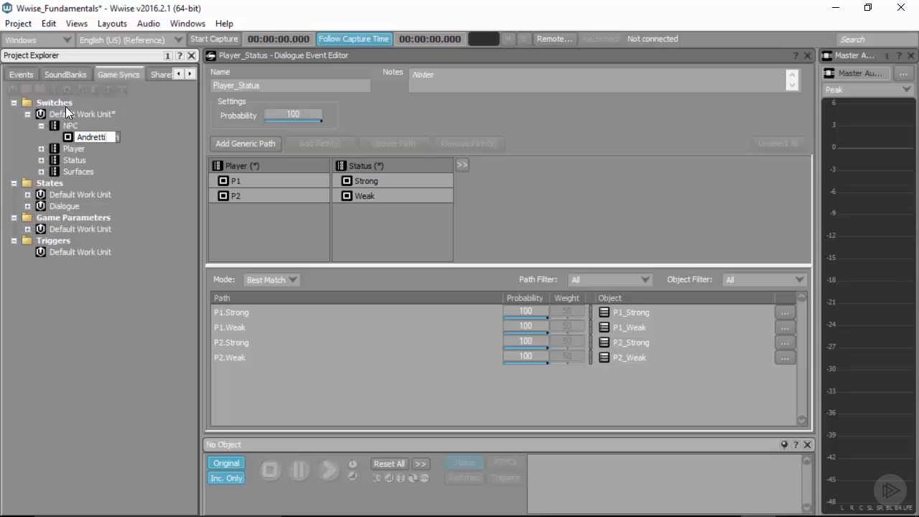
key(Return)
click(66, 89)
text(Johnson)
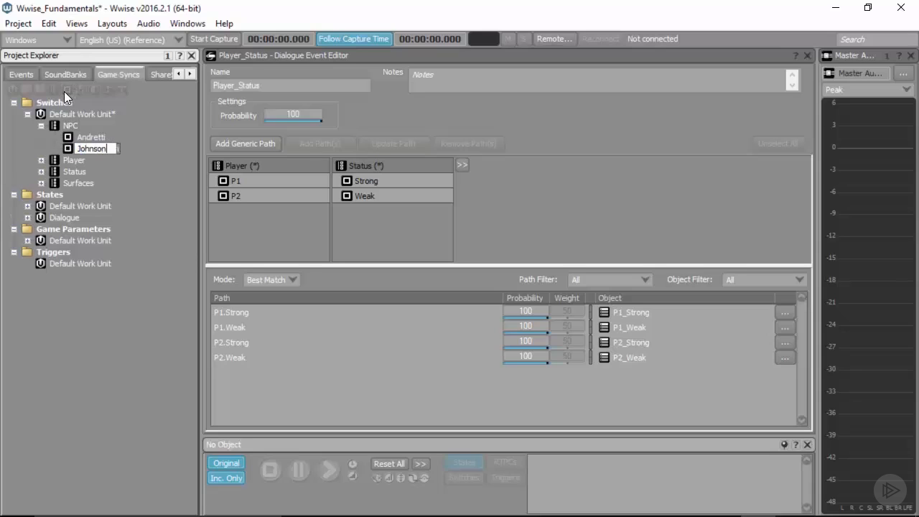
key(Return)
click(64, 90)
text(Gordon)
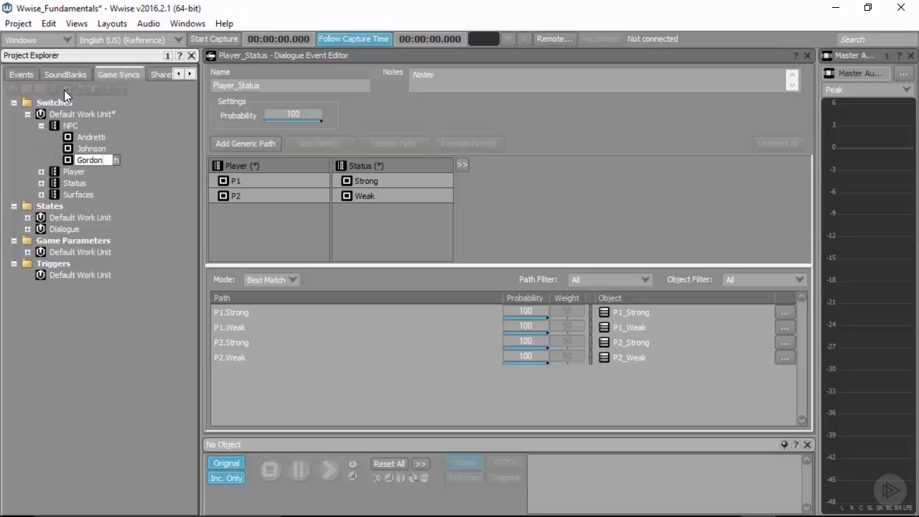
key(Return)
- Add the switches Premium and Non_Prem to the NPC switch group and save the project
click(69, 88)
text(Premium)
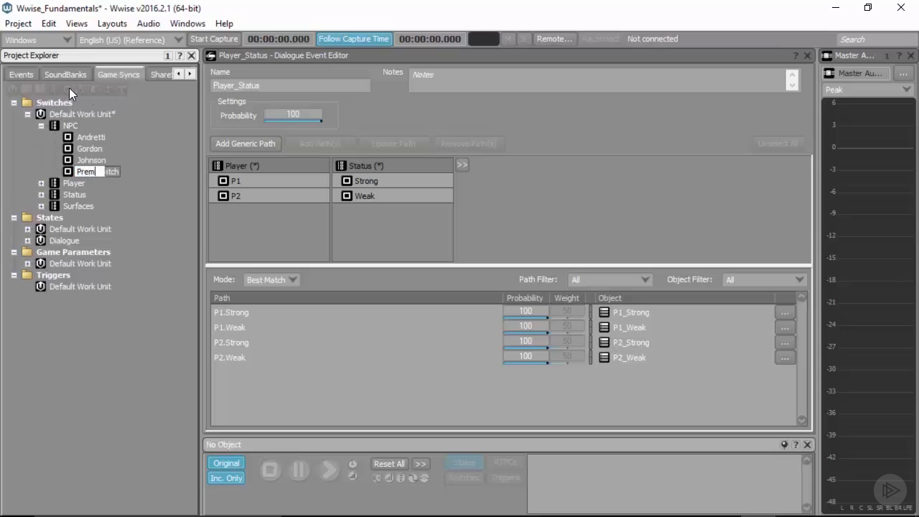
key(Return)
click(65, 90)
text(Non_Prem)
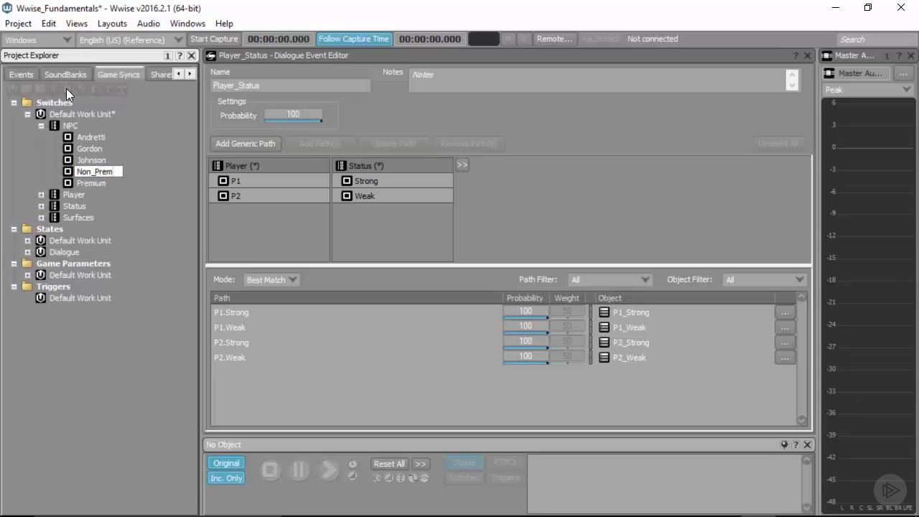
key(Return)
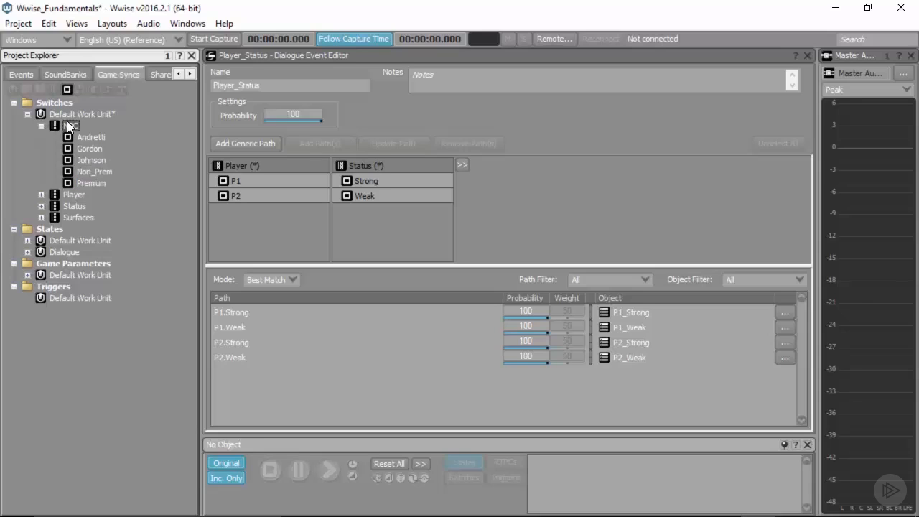
key(ctrl+s)
click(42, 126)
- Create a switch group named NPC_Status in the Default Work Unit under Switches
click(95, 113)
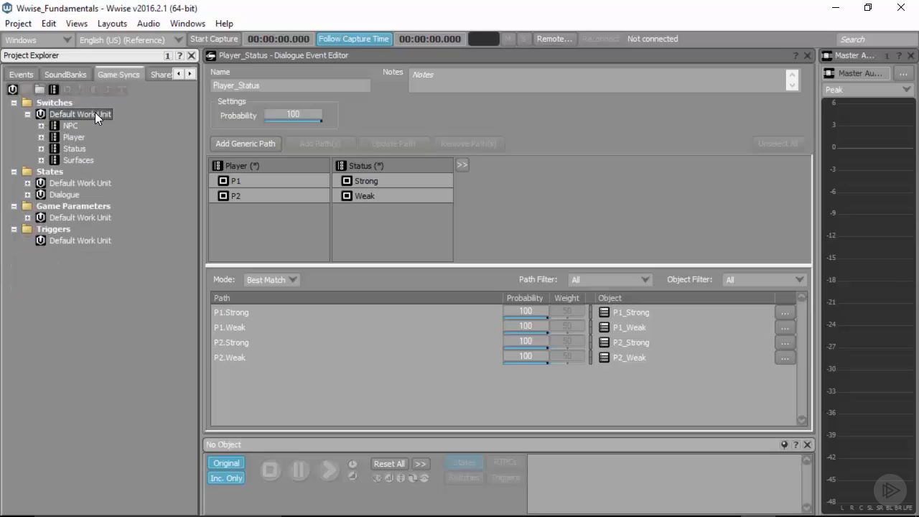
click(54, 89)
text(NPC_Status)
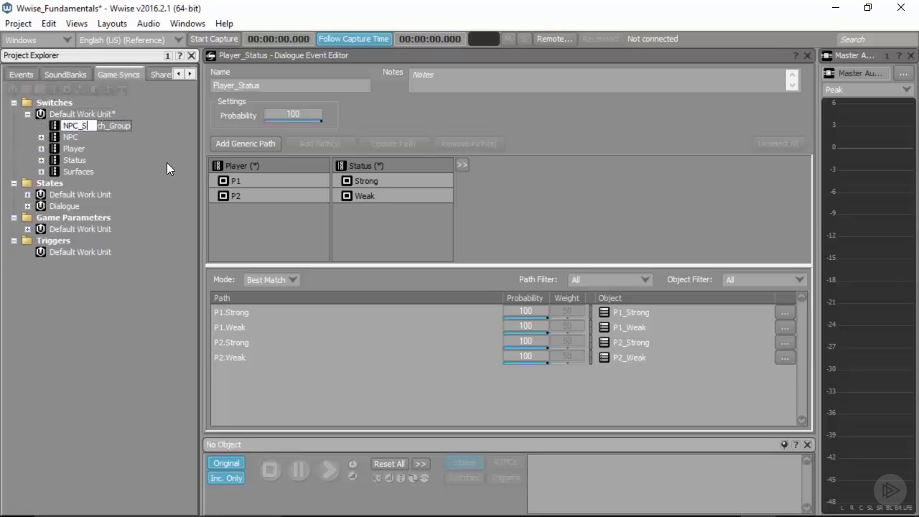
key(Return)
- Add the switches Behind, Middle and Front to the NPC_Status group and save the project
click(63, 88)
text(Behind)
key(Return)
click(65, 89)
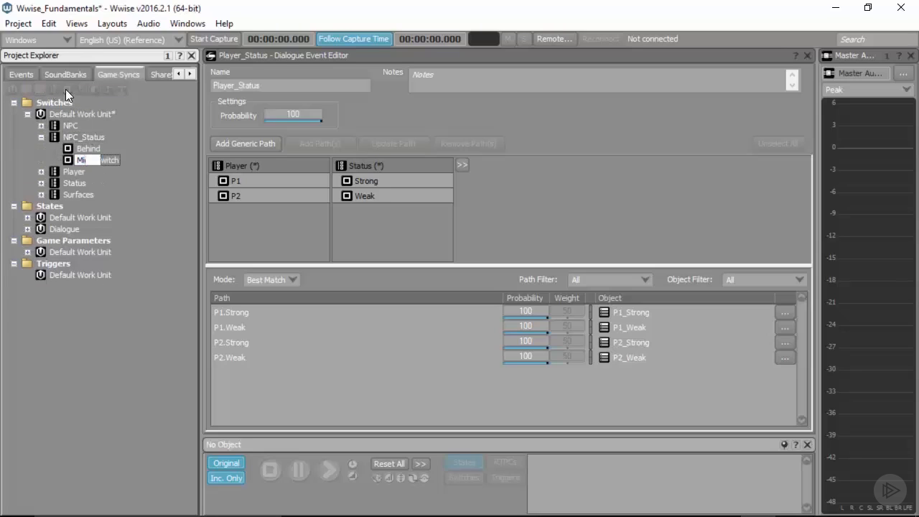
text(Middle)
key(Return)
click(67, 90)
text(Front)
key(Return)
key(ctrl+s)
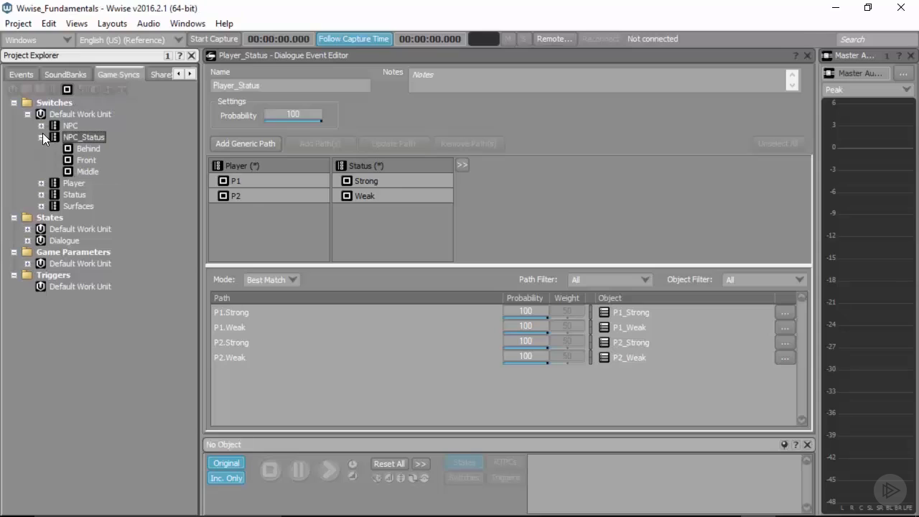
click(42, 135)
- Create a switch group named Dash_Status in the Default Work Unit under Switches
click(54, 87)
text(Dash)
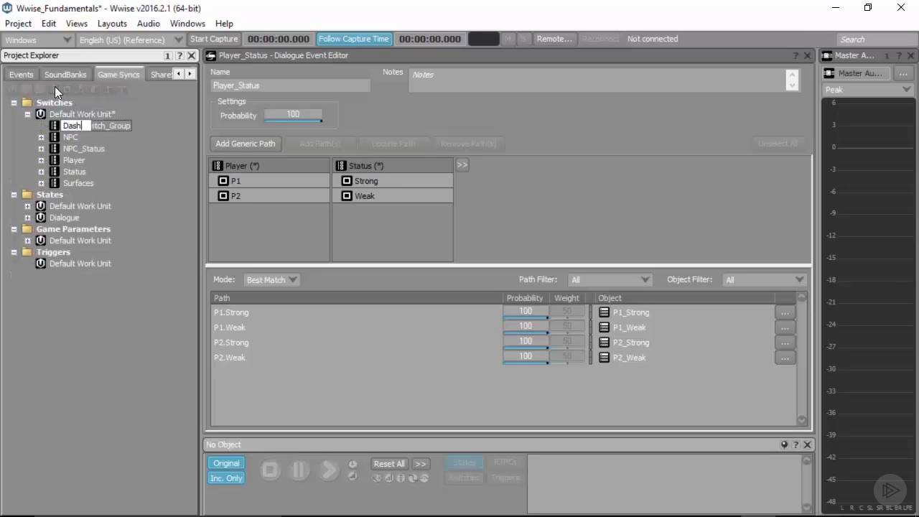
text(_Status)
key(Return)
- Add the switches On and Off to the Dash_Status group and save the project
click(65, 88)
text(On)
key(Return)
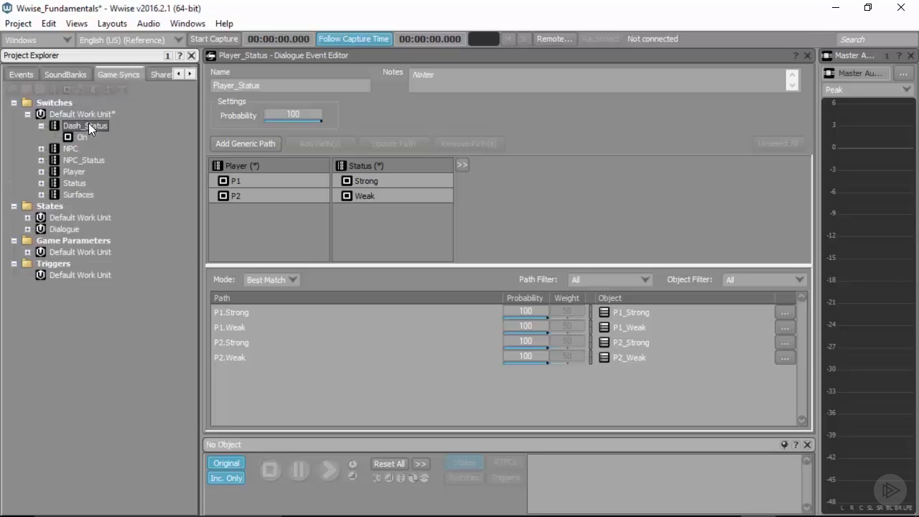
click(66, 88)
text(Off)
click(86, 125)
key(ctrl+s)
click(41, 126)
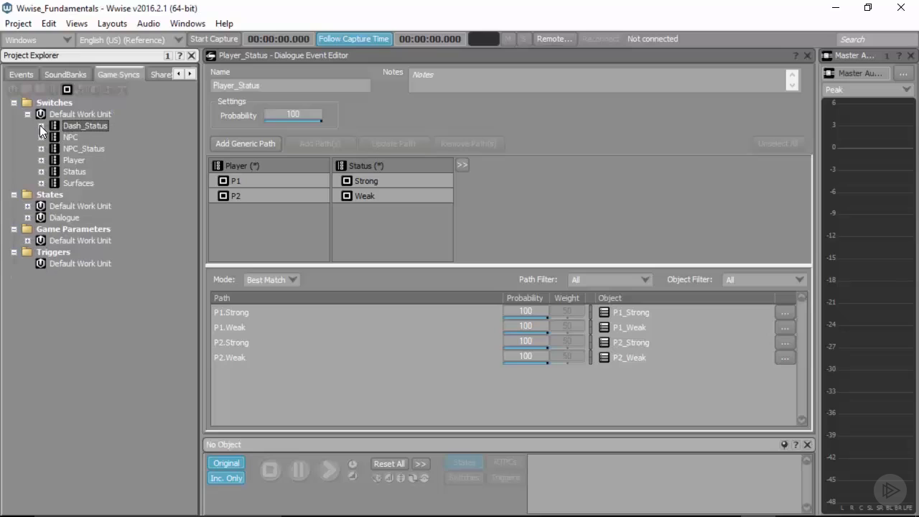
- Create a dialogue event named Premium_Dash in the Default Work Unit under Dynamic Dialogue
click(21, 74)
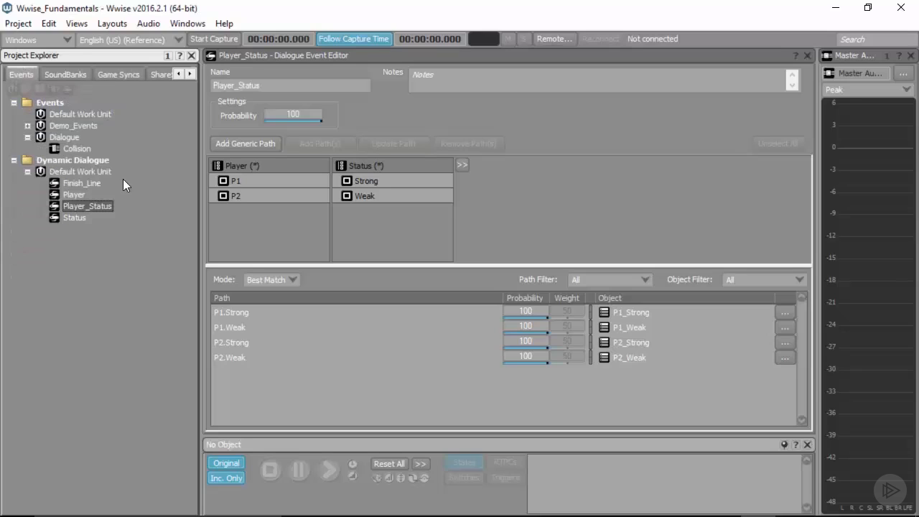
click(79, 171)
click(66, 89)
text(Pre)
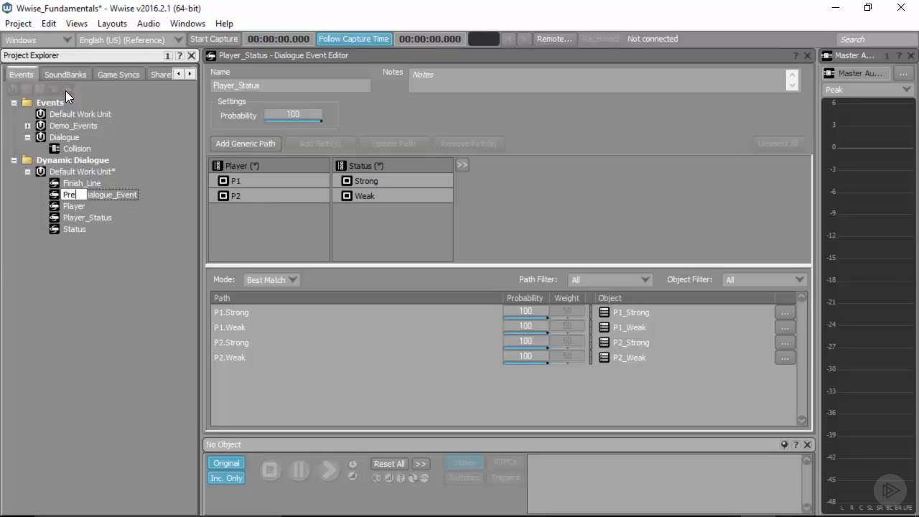
text(mium_Dash)
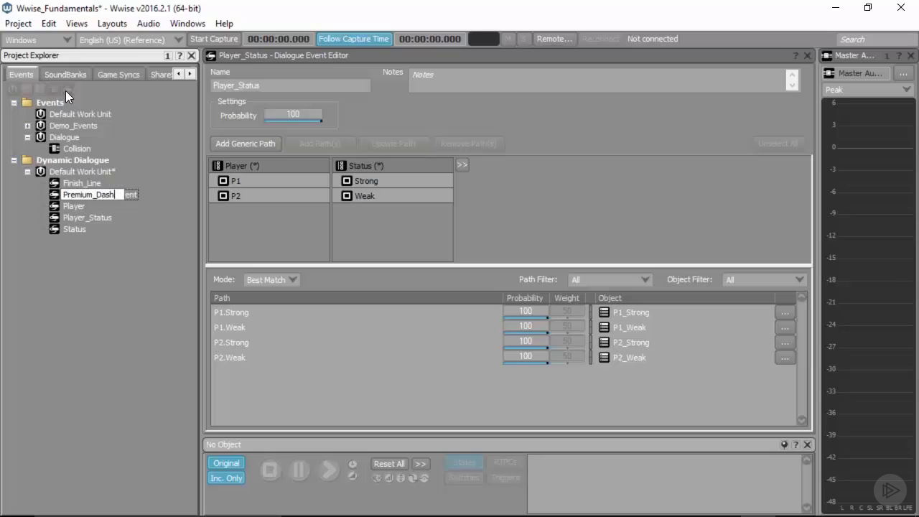
key(Return)
- Add the switch groups NPC, NPC_Status and Dash_Status, in that order, to the Premium_Dash dialogue event
click(214, 165)
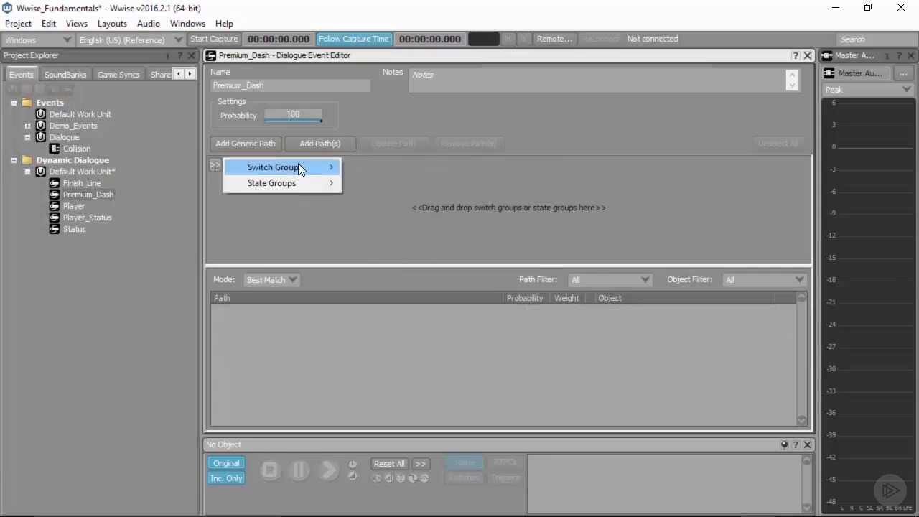
mouse_move(307, 168)
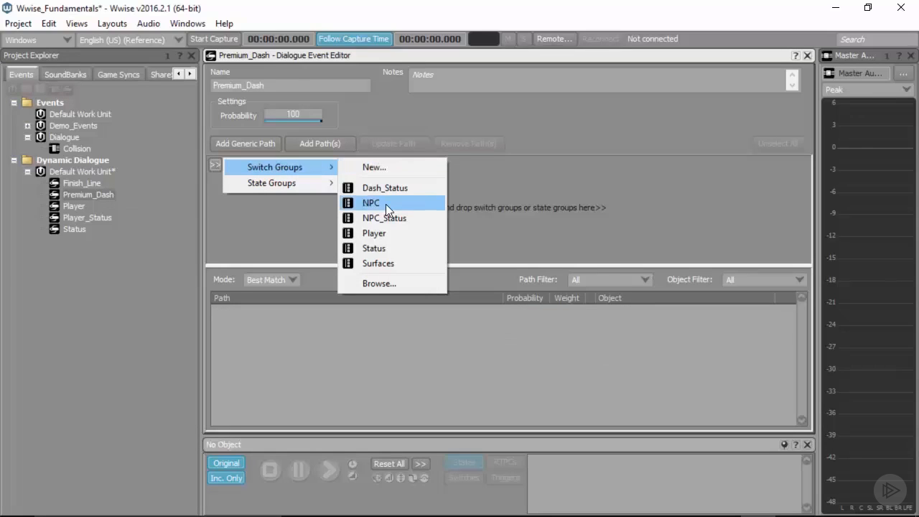
click(386, 204)
click(339, 165)
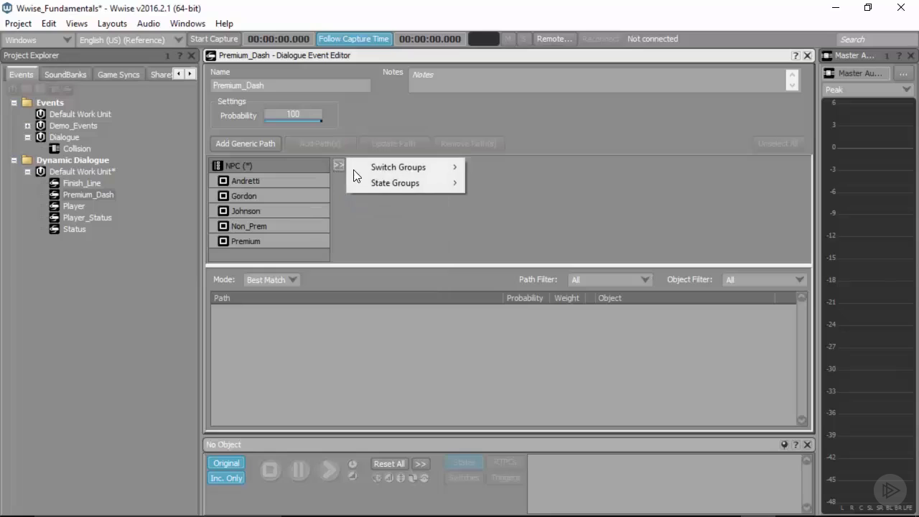
mouse_move(430, 170)
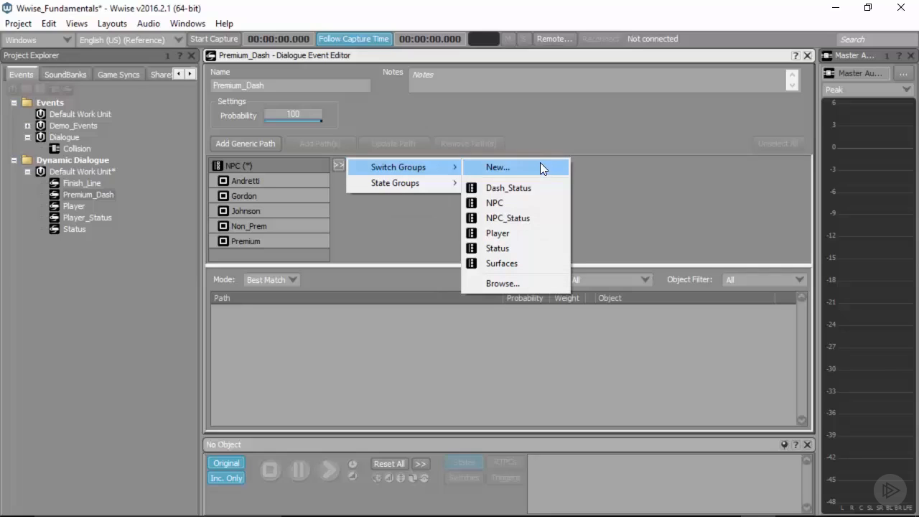
click(530, 215)
click(463, 165)
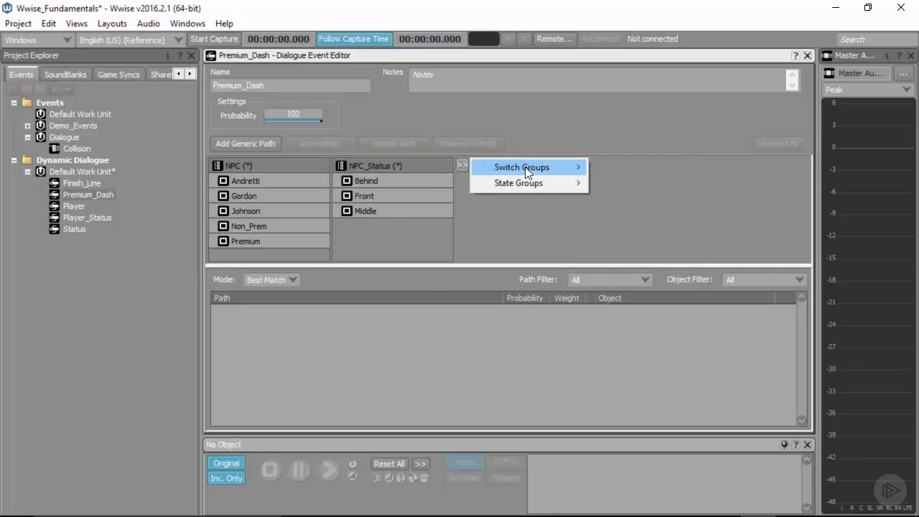
mouse_move(526, 167)
click(646, 192)
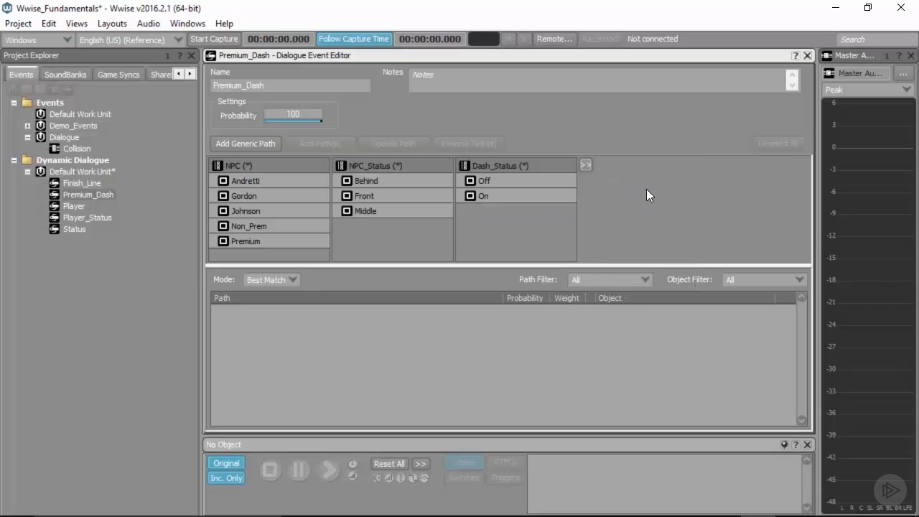
- Add the argument paths Andretti.Behind.On and Gordon.Behind.On to the Premium_Dash dialogue event
click(246, 181)
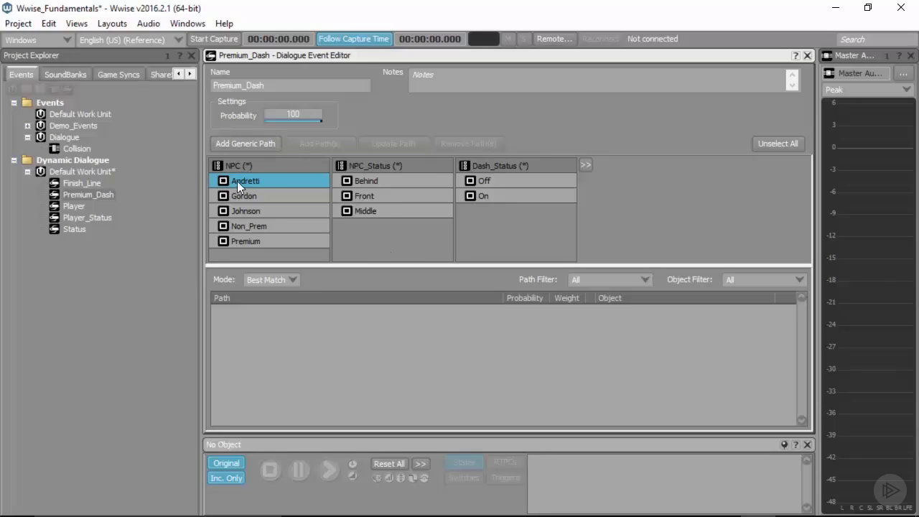
click(374, 180)
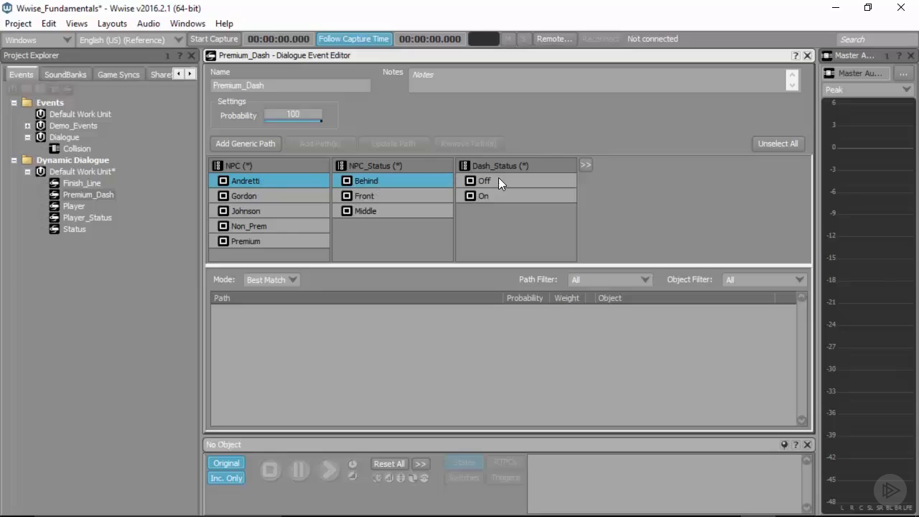
click(486, 197)
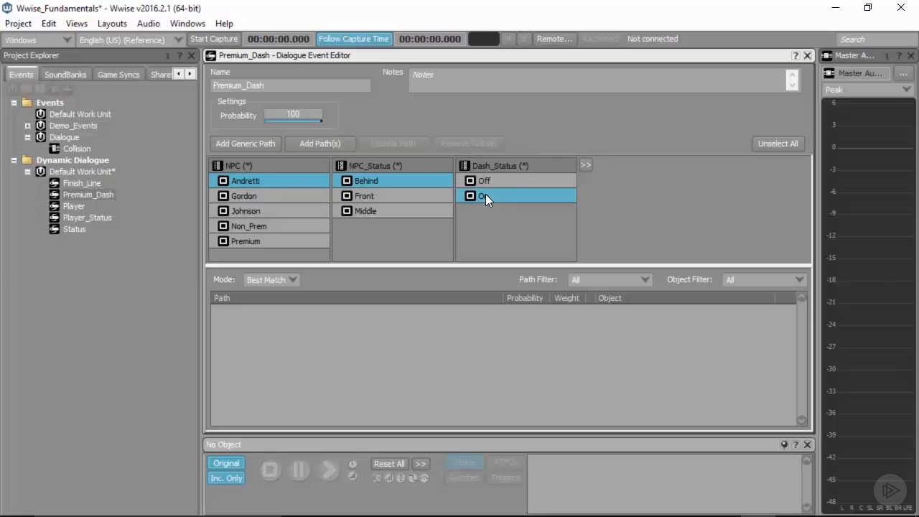
click(313, 143)
click(271, 196)
click(316, 144)
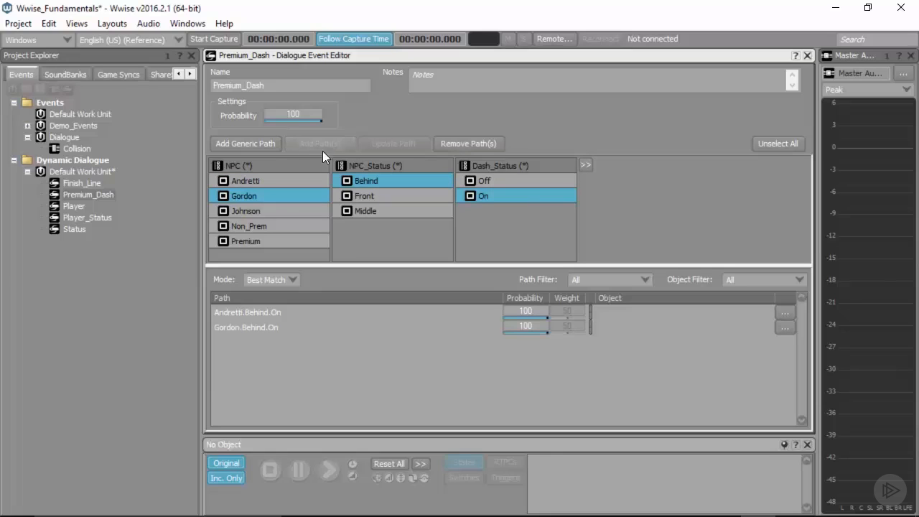
- Add the argument paths Johnson.Behind.On and Premium.Behind.On, plus a generic fallback path, to the dialogue event
click(273, 210)
click(305, 145)
click(276, 238)
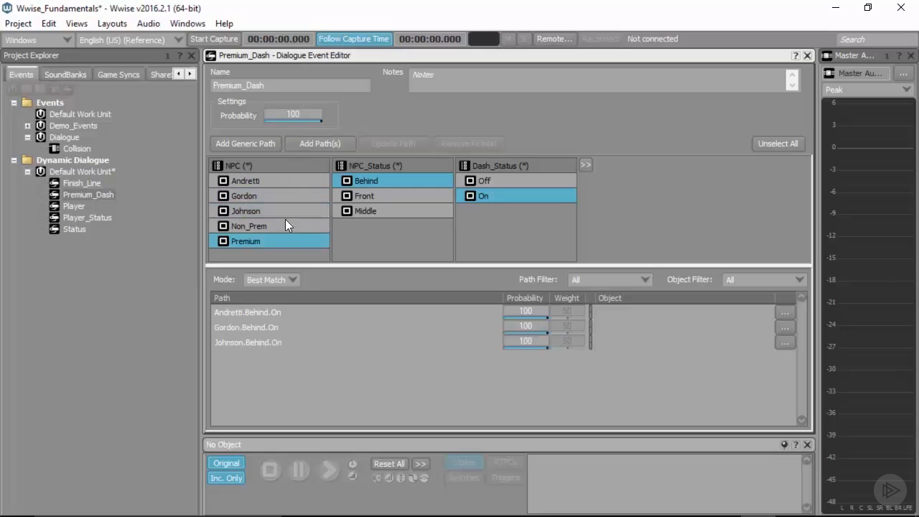
click(316, 145)
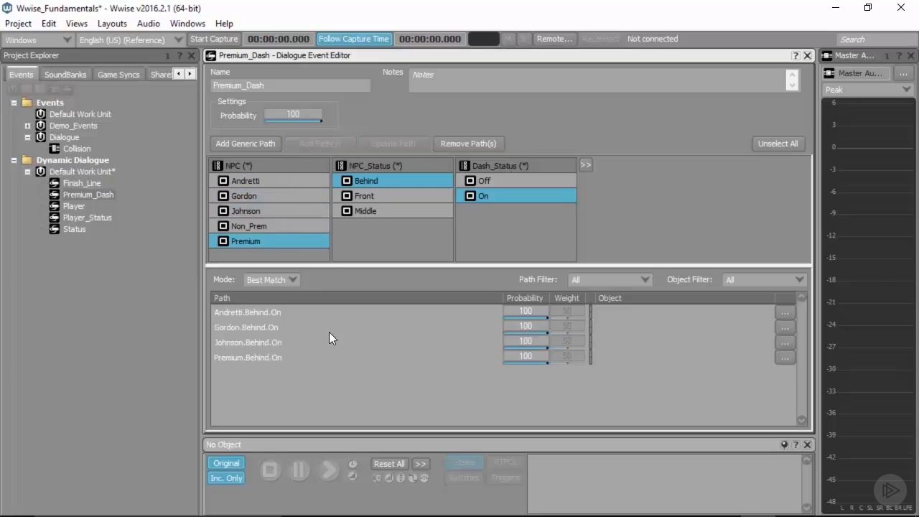
click(252, 143)
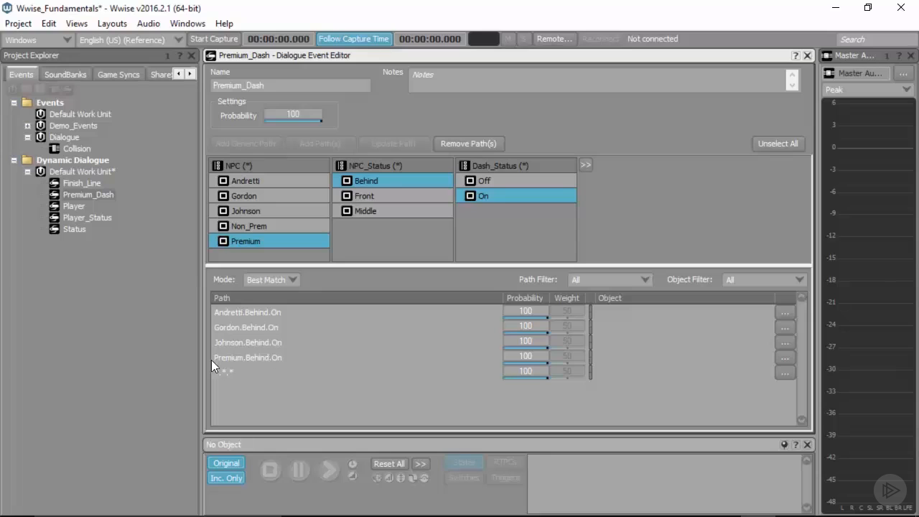
click(227, 373)
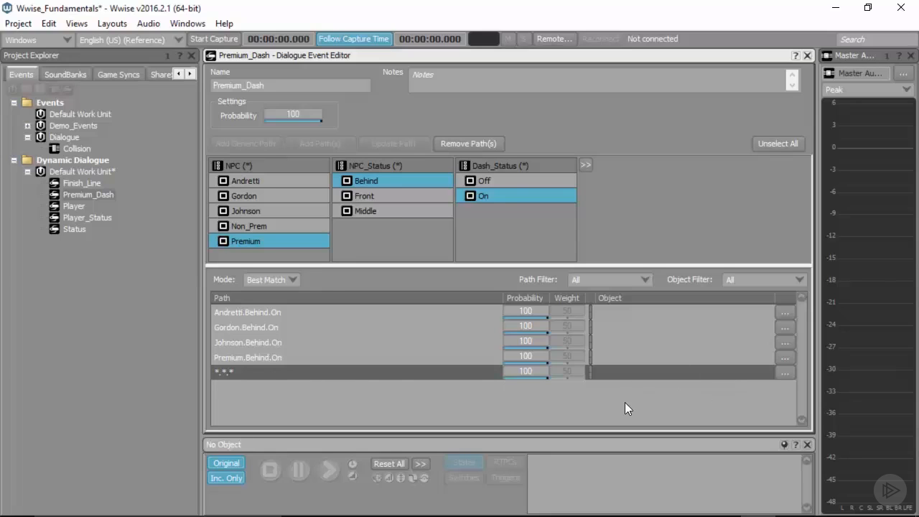
- Assign the Andretti, Gordon, Johnson and Premium Behind-Dash objects from the Premium_NPC folder to their matching paths and save the project
click(178, 75)
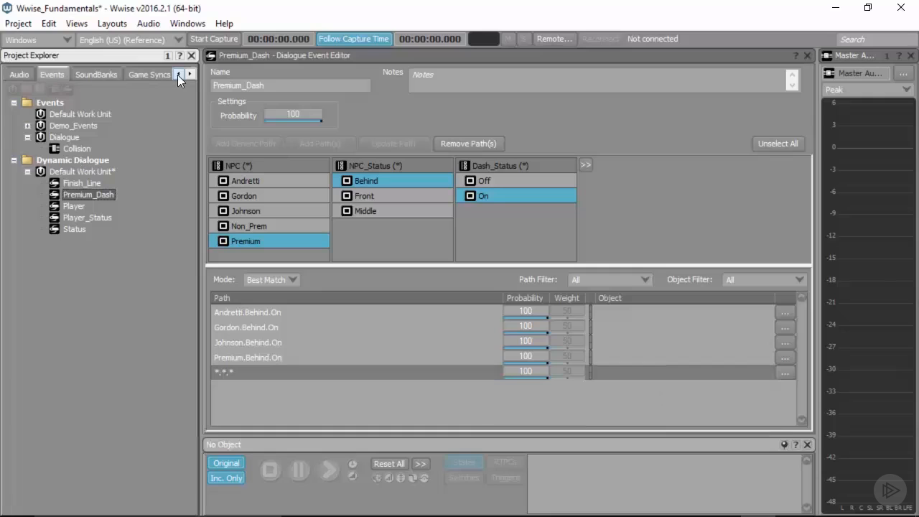
click(21, 75)
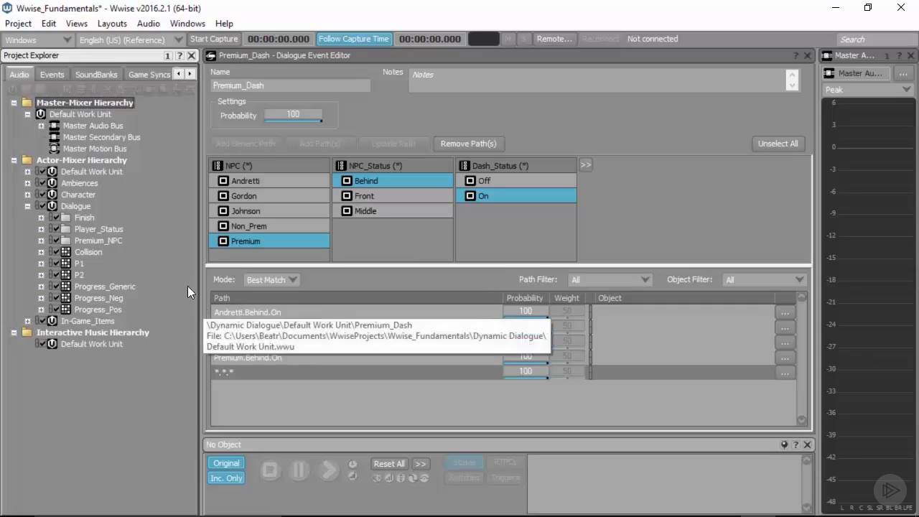
click(41, 241)
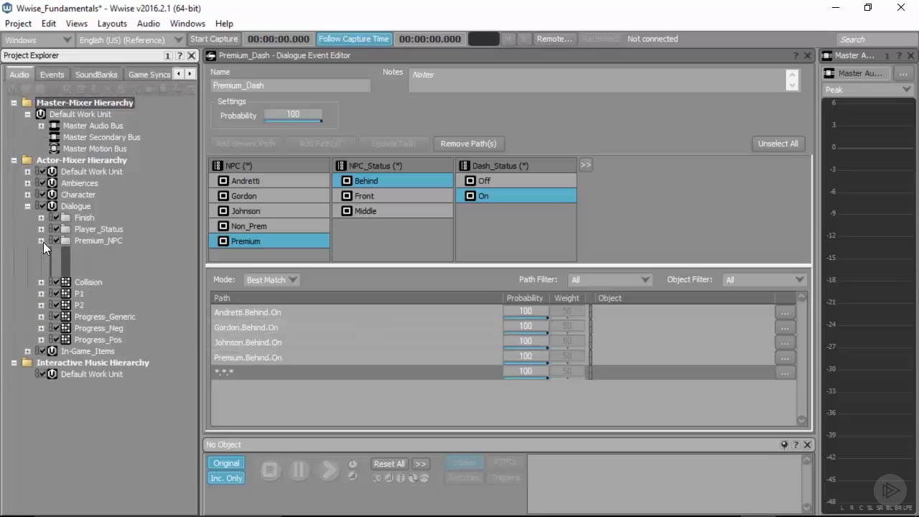
drag(113, 252, 646, 328)
drag(125, 275, 646, 357)
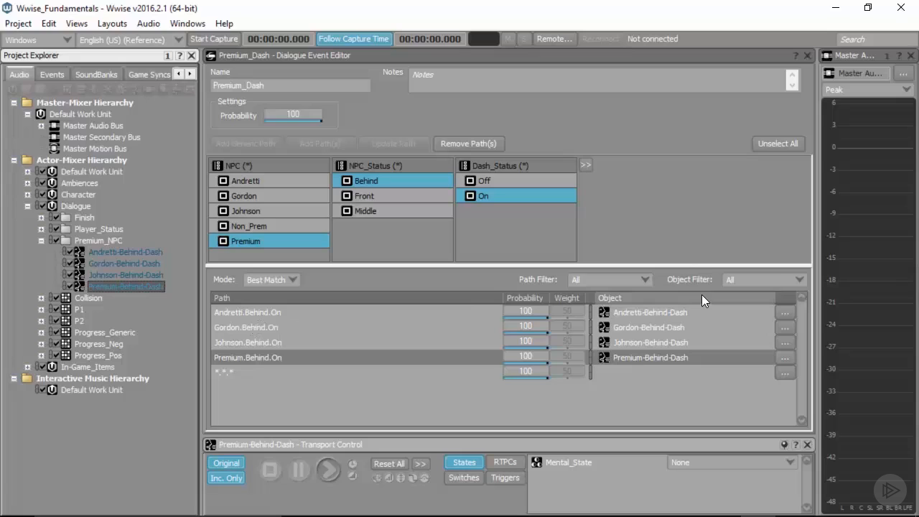
click(773, 247)
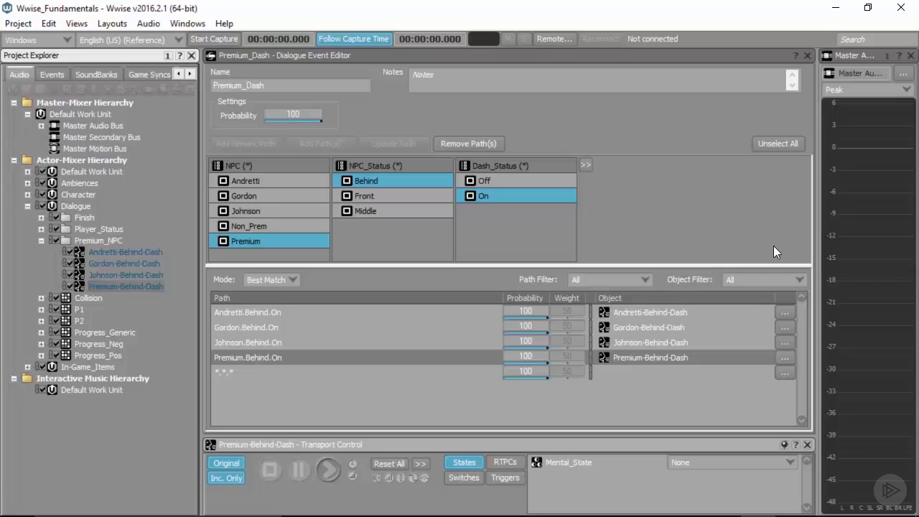